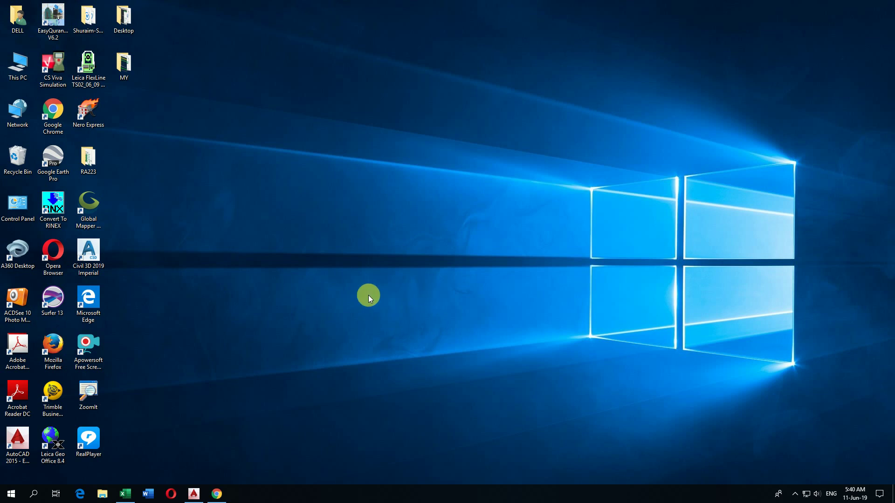
click(194, 494)
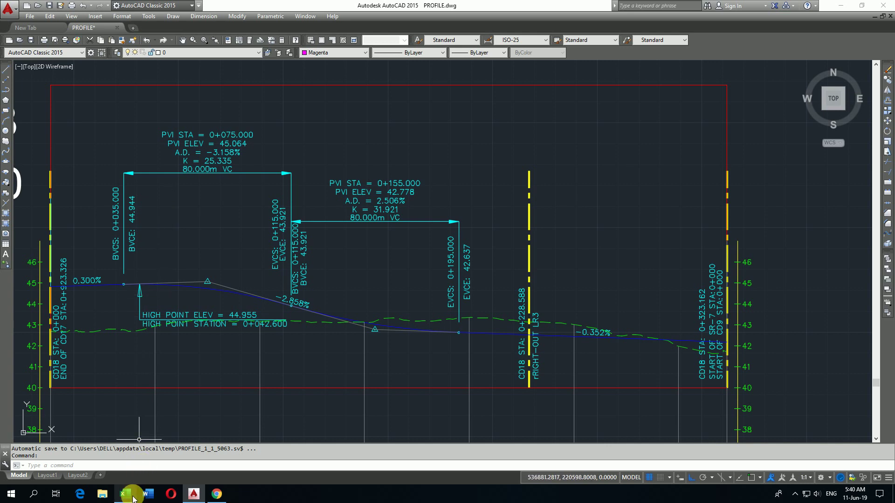
mouse_move(132, 497)
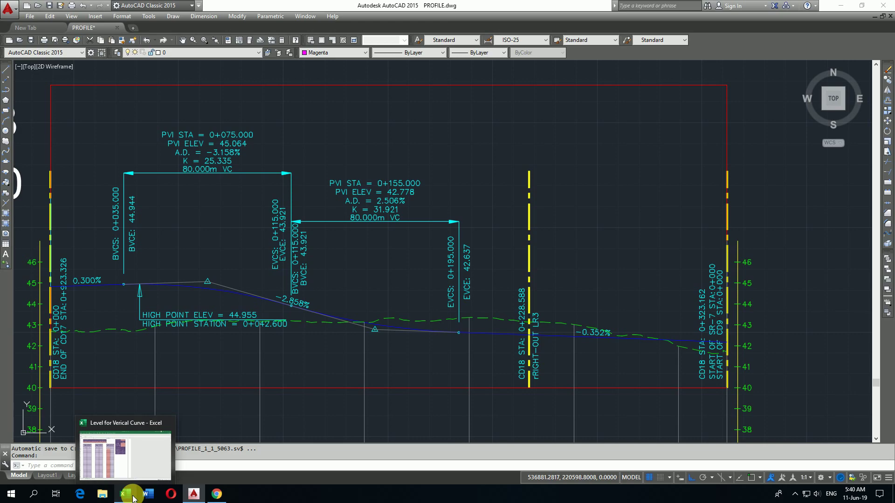
Switch to the Level for Verical Curve workbook and review its empty PVI and interval tables.
click(133, 497)
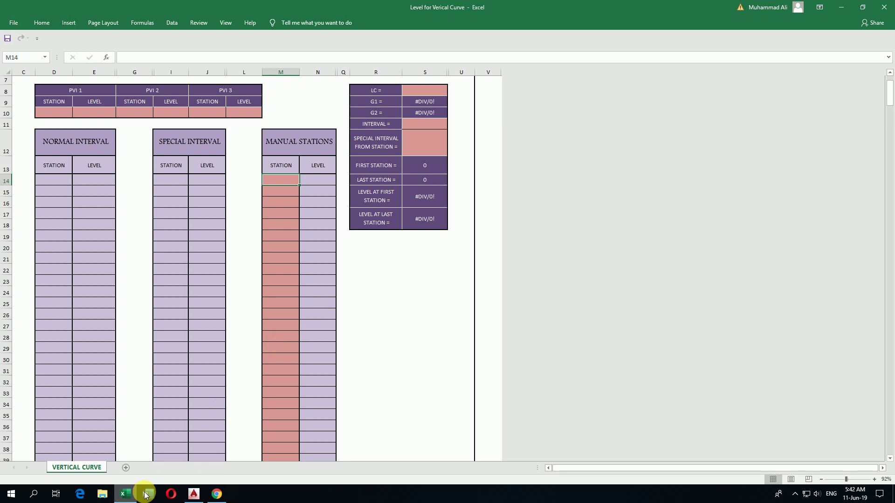
Bring the PROFILE drawing forward and zoom in on the BVCS, PVI and EVCS labels.
mouse_move(197, 495)
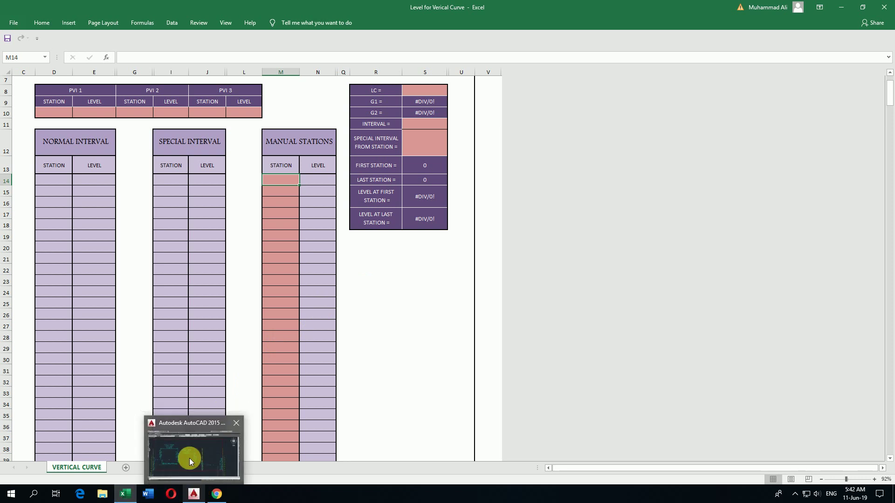
mouse_move(189, 458)
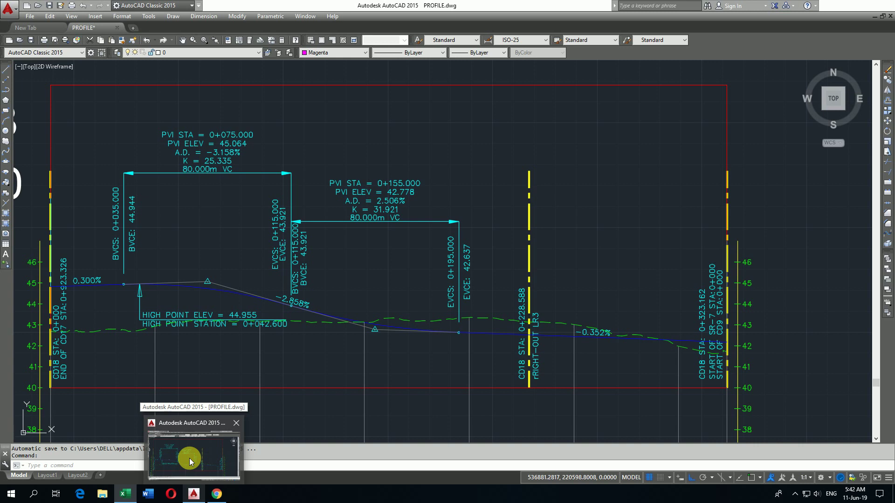
click(189, 458)
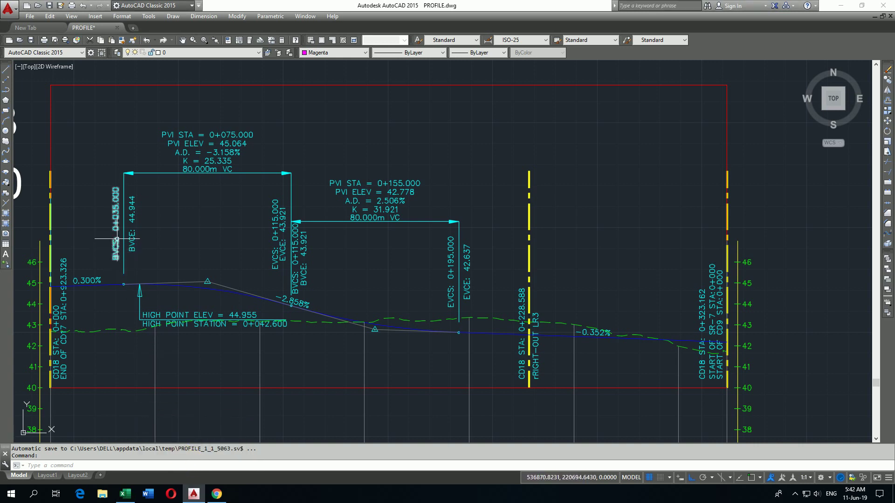
scroll(125, 215, up, 2)
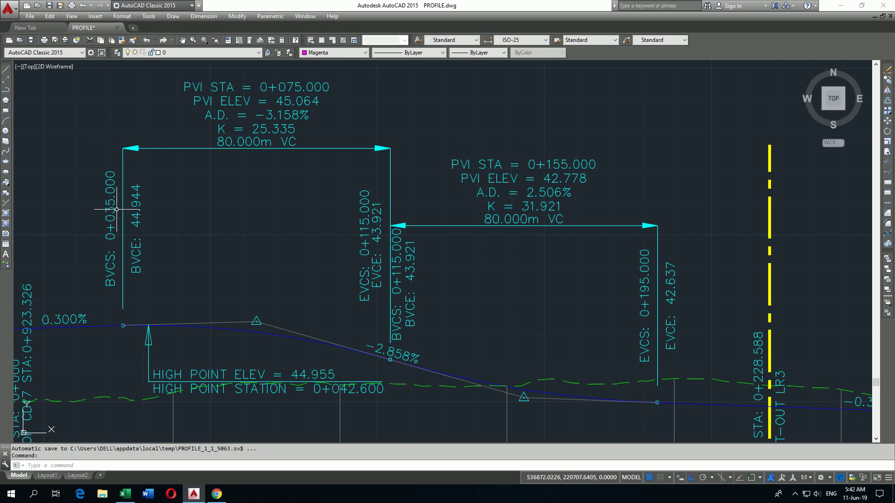
Enter PVI 1 station 35 and level 44.944 in D10:E10, read from the profile.
click(125, 494)
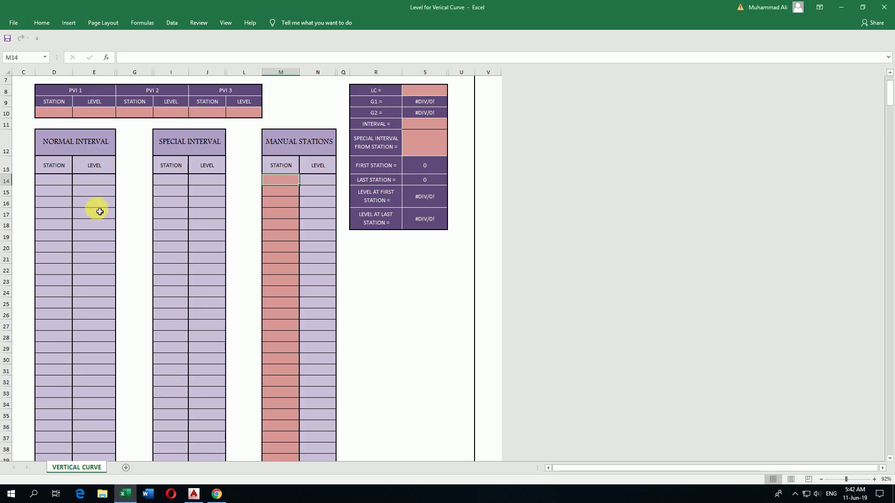
click(62, 113)
text(35)
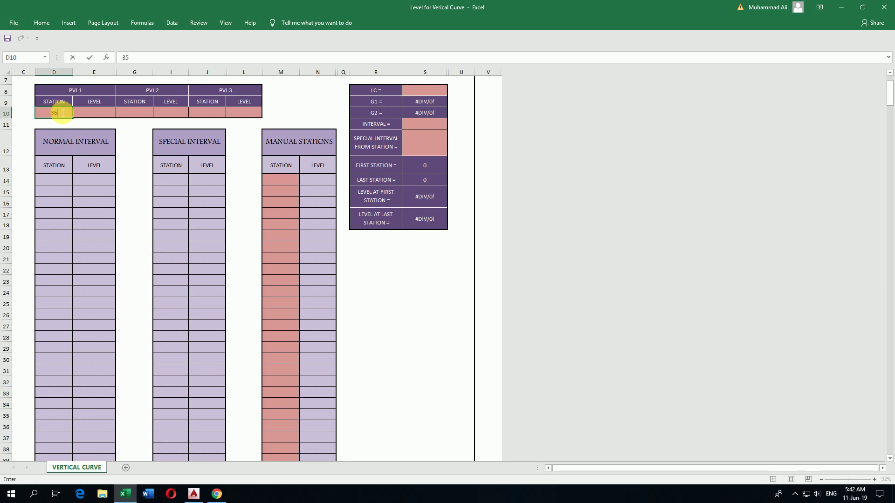
key(Tab)
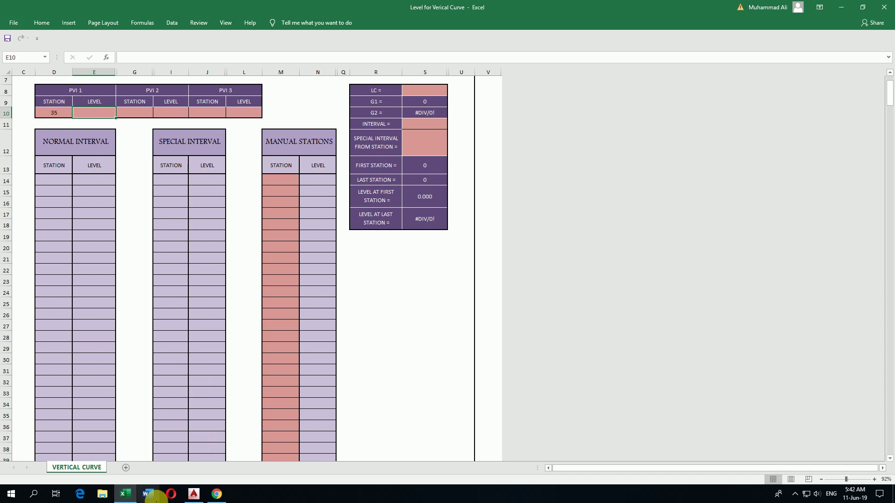
click(194, 495)
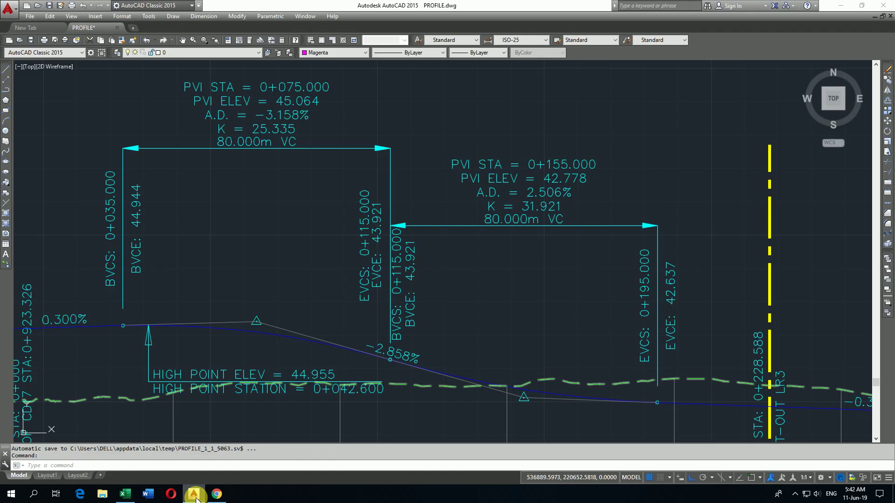
click(125, 494)
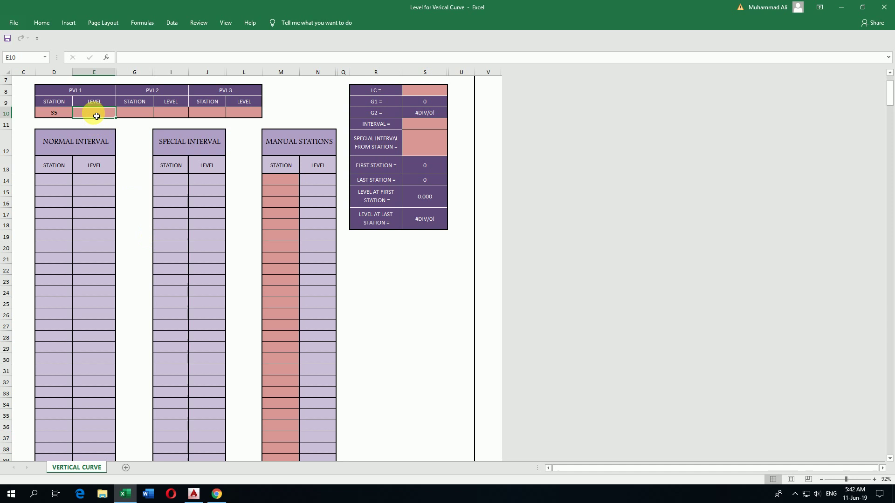
text(44.944)
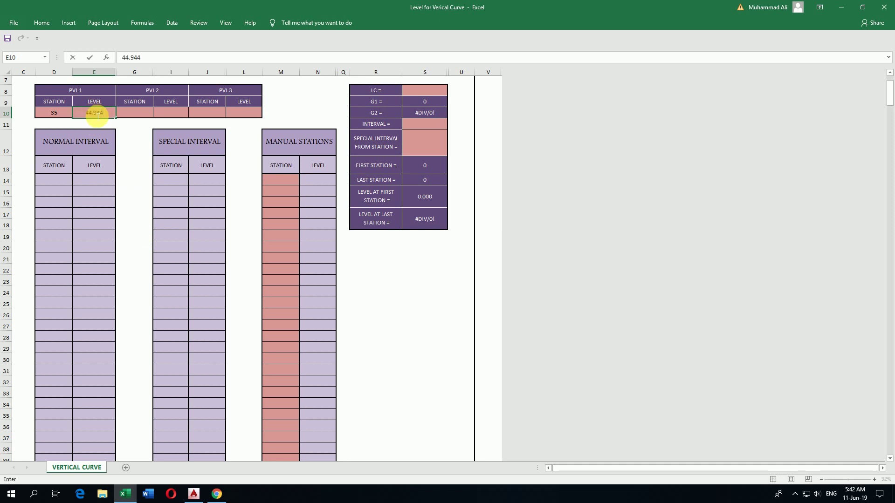
key(Tab)
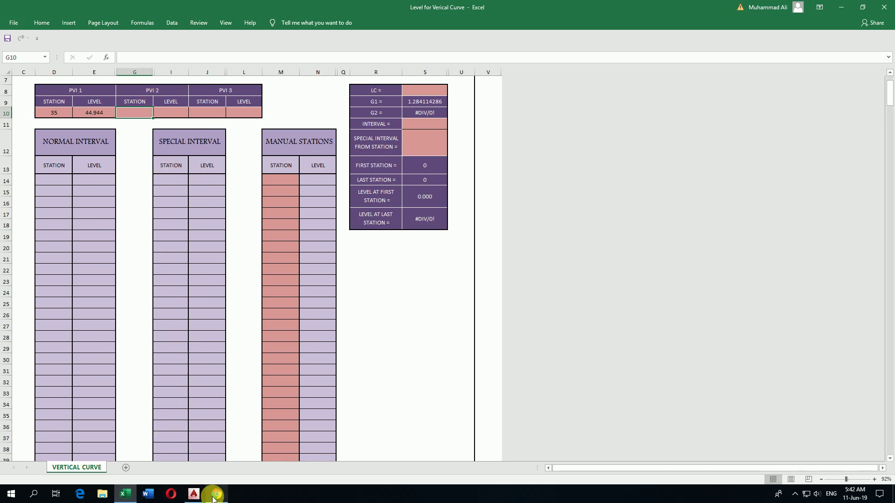
Enter PVI 2 station 75 and level 45.064, checking the values in AutoCAD.
click(194, 493)
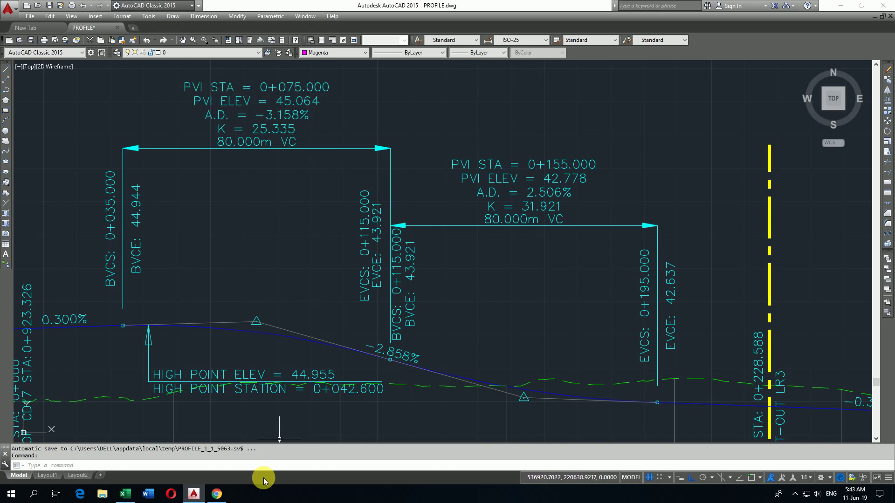
click(147, 494)
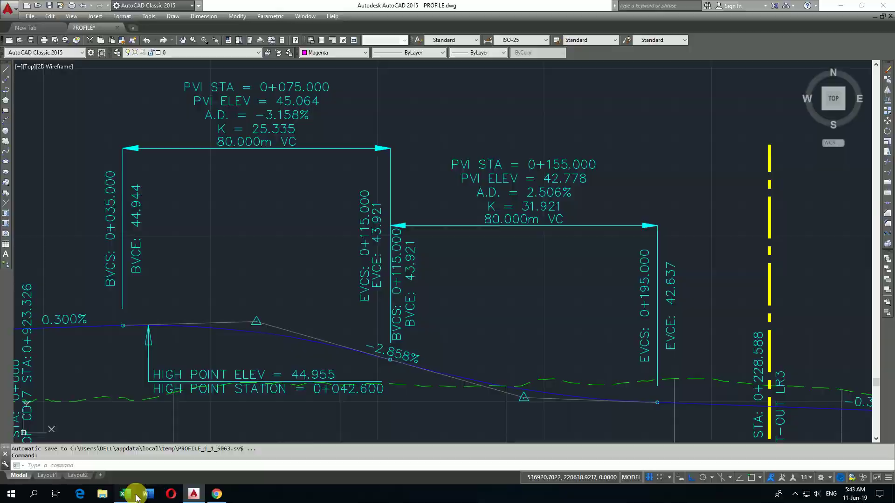
click(125, 494)
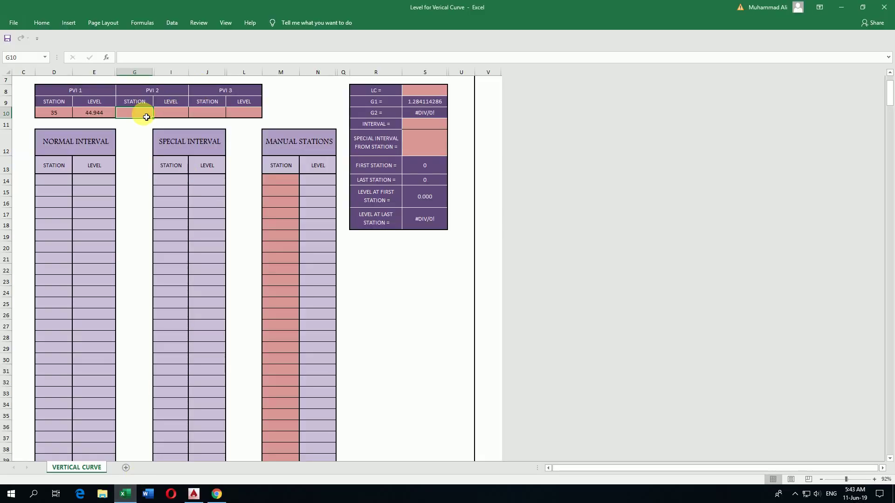
text(75)
key(Tab)
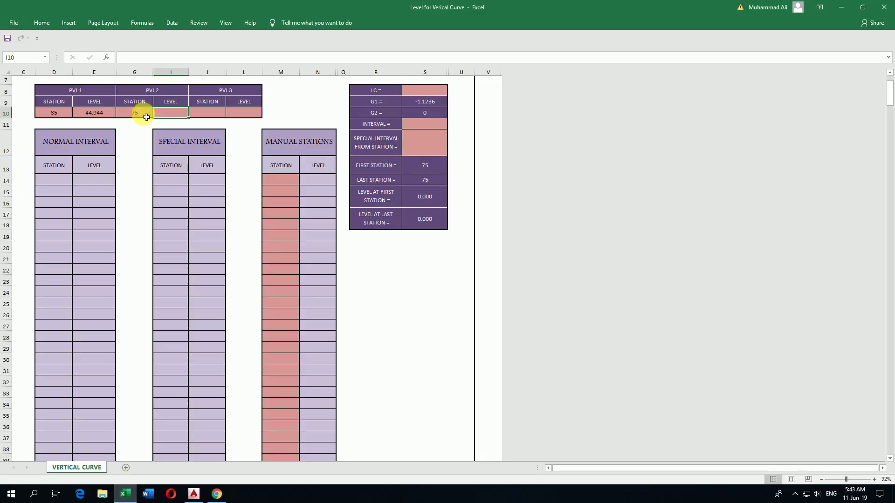
click(189, 496)
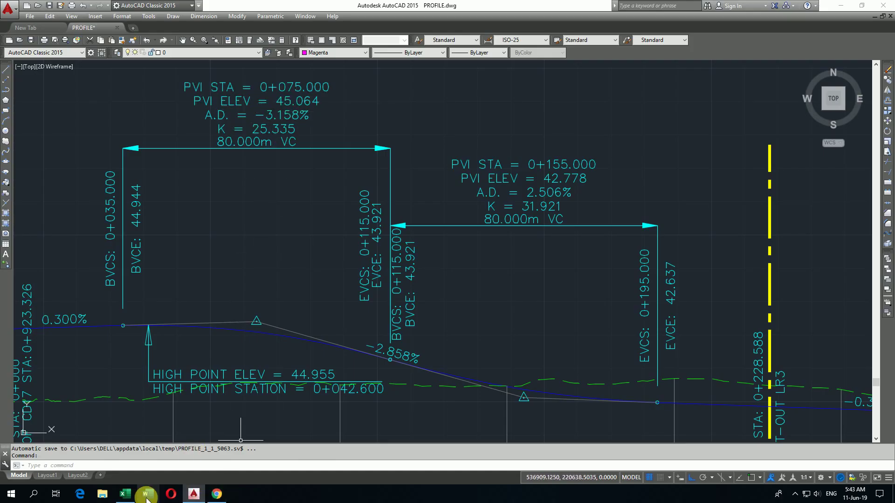
click(125, 494)
text(4)
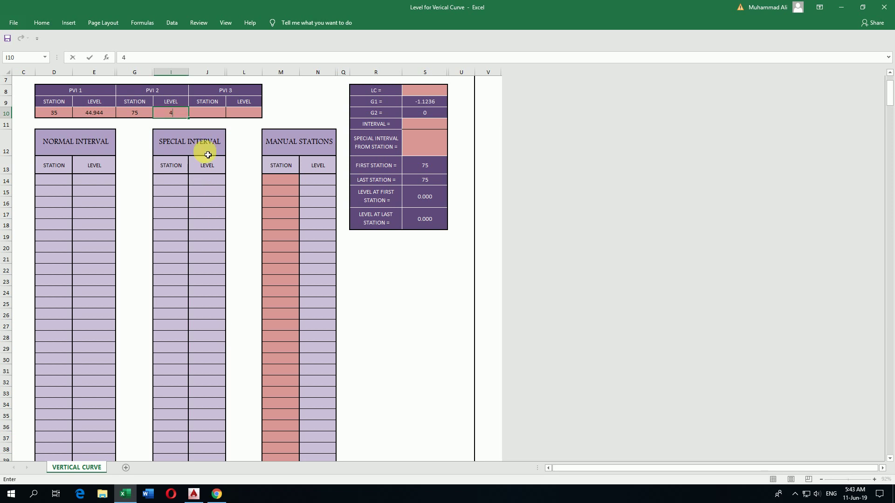
text(5.064)
click(209, 114)
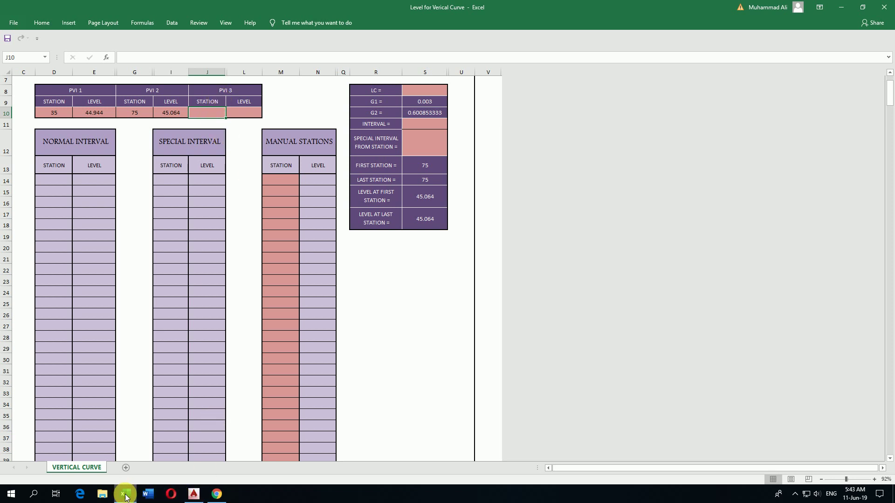
Enter PVI 3 station 115 and level 43.921 from the AutoCAD profile.
click(187, 497)
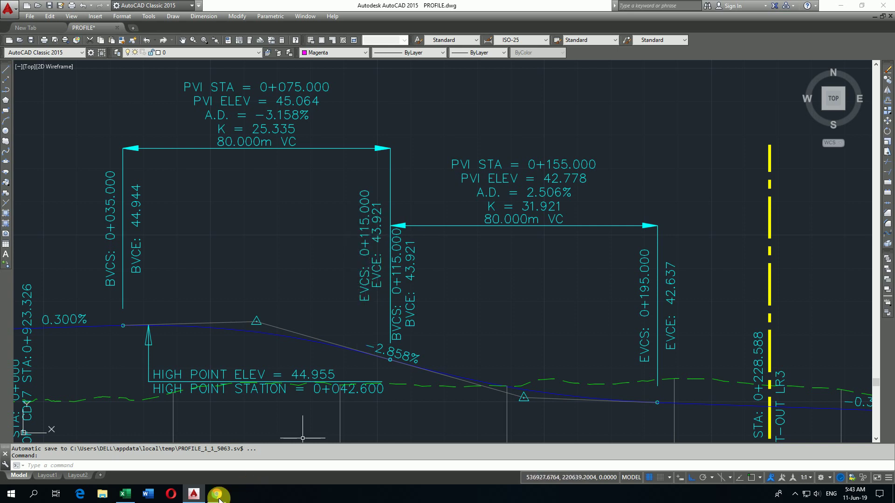
click(126, 494)
text(115)
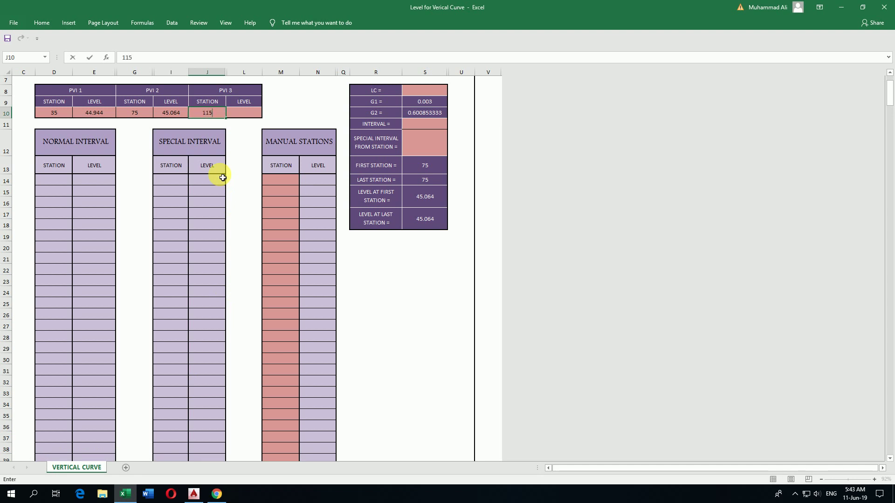
key(Tab)
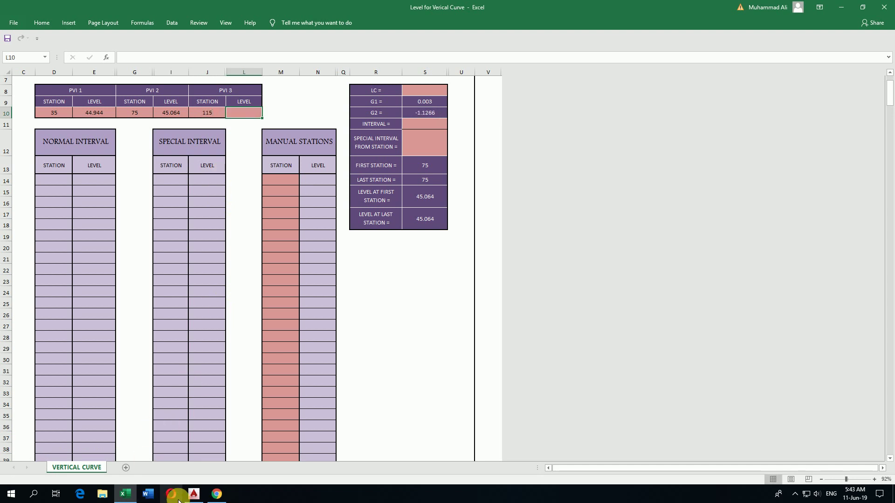
click(192, 495)
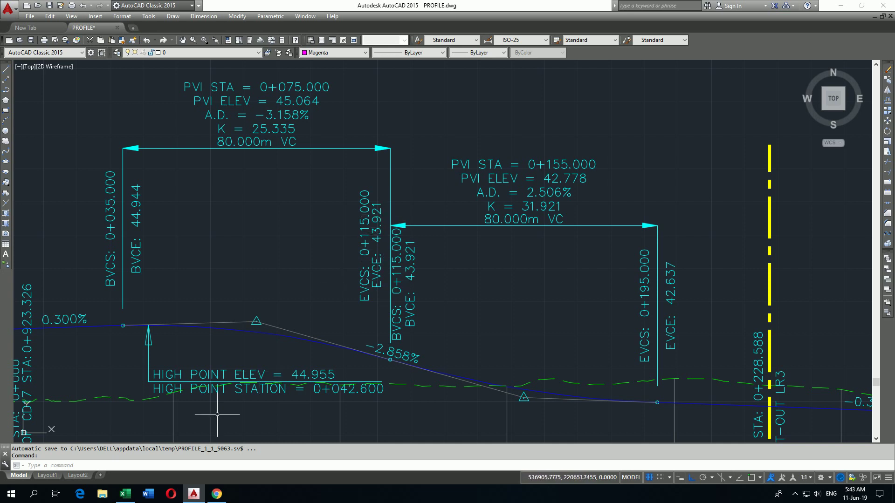
click(125, 494)
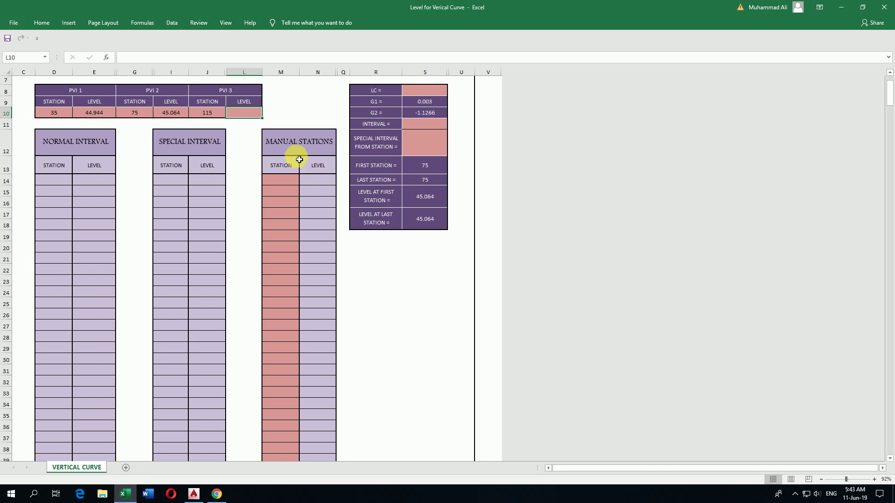
text(43.921)
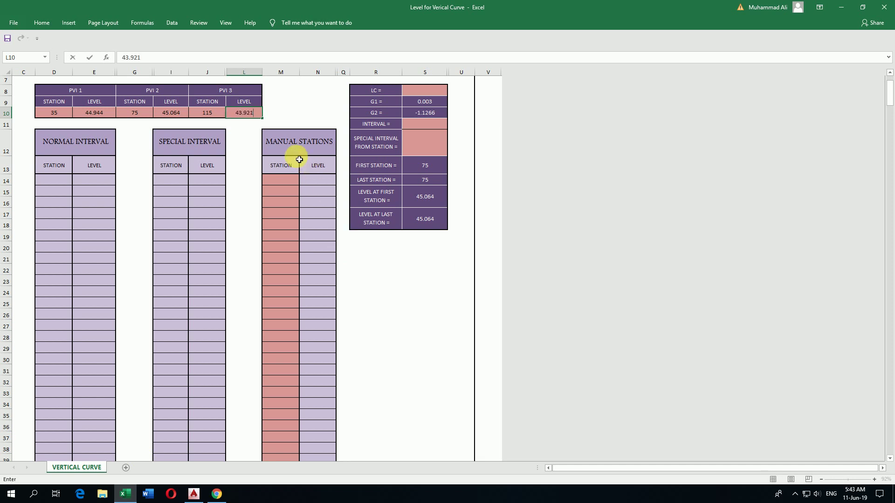
click(427, 94)
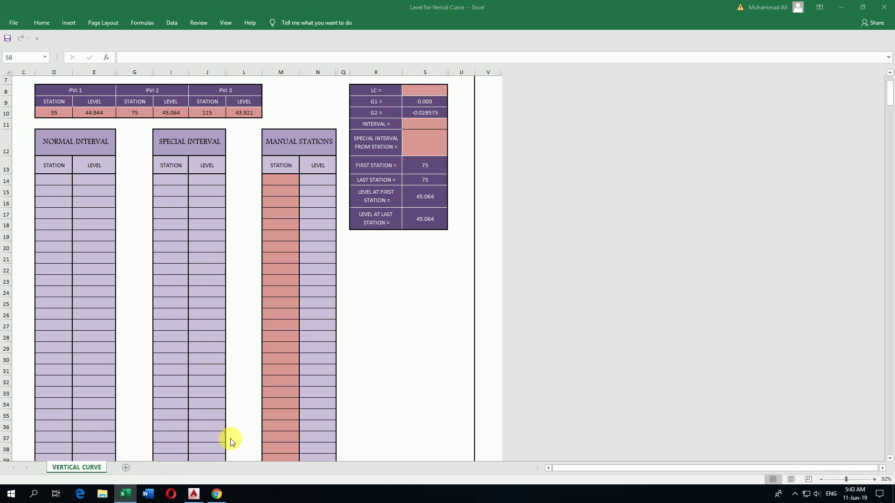
Set the curve length LC to 80 after checking it in AutoCAD.
click(194, 494)
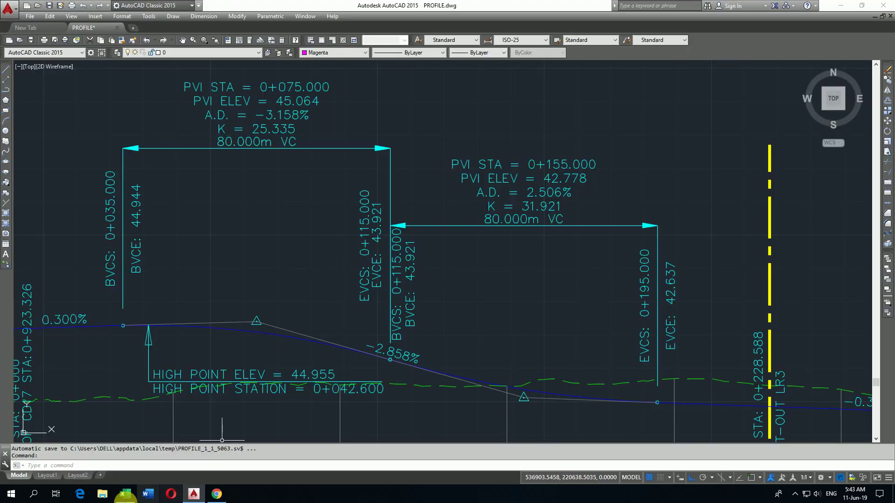
click(124, 494)
text(80)
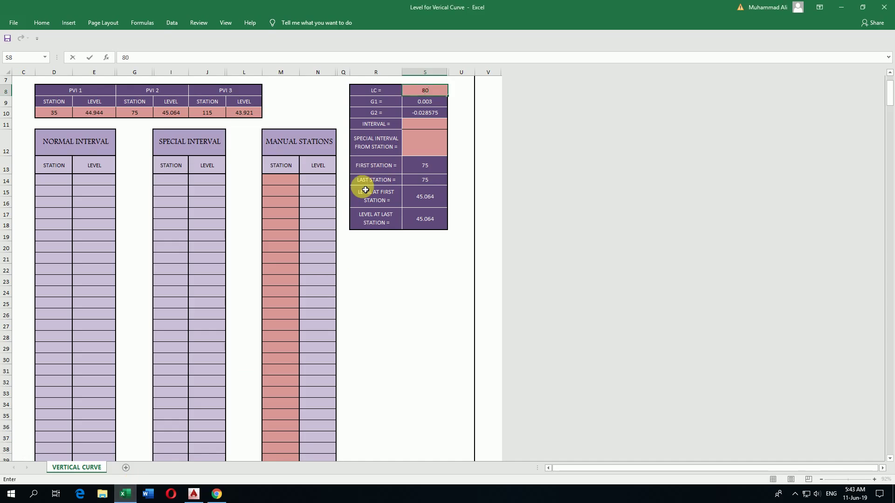
key(Return)
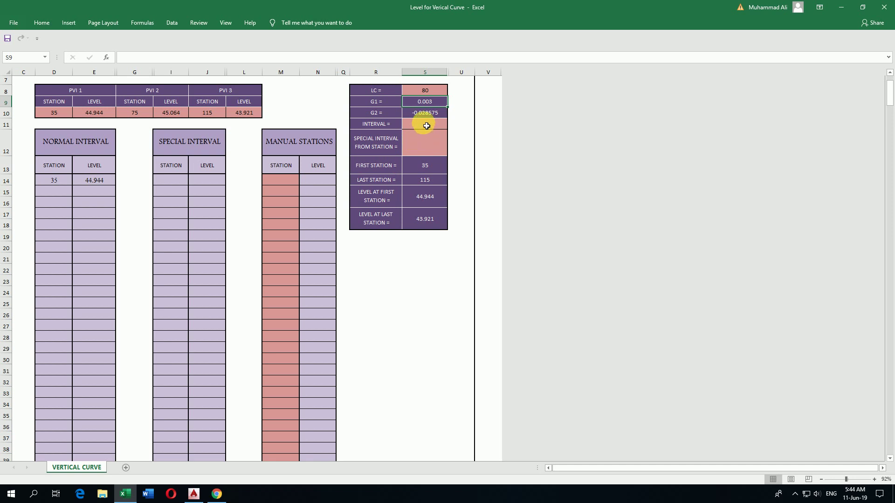
Set INTERVAL to 10 so the normal table lists stations 35 to 115.
click(431, 127)
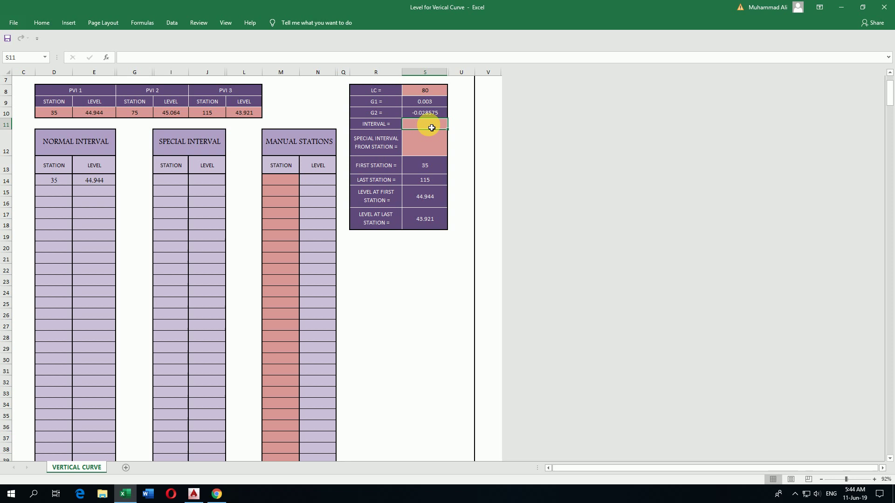
text(10)
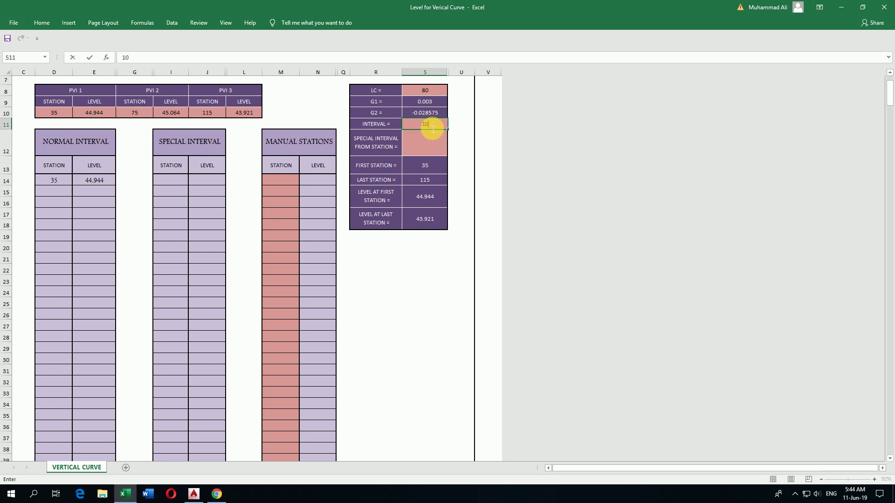
key(Return)
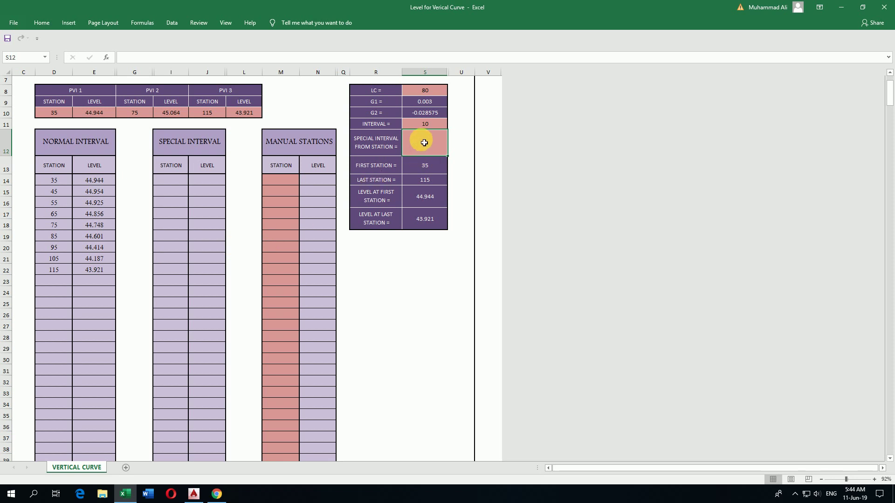
Set the special interval start station to 40.
text(40)
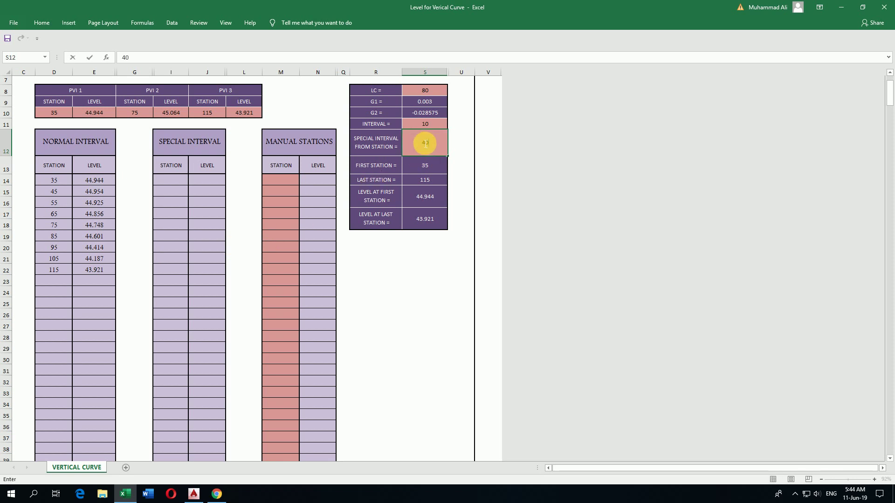
key(Return)
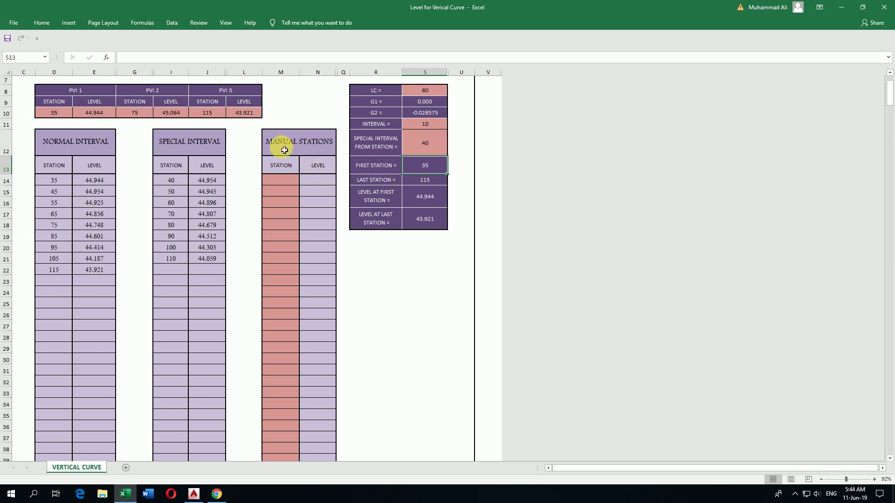
Enter manual stations 48.6, 55.9 and 63.2 down the MANUAL STATIONS column from M14.
click(284, 183)
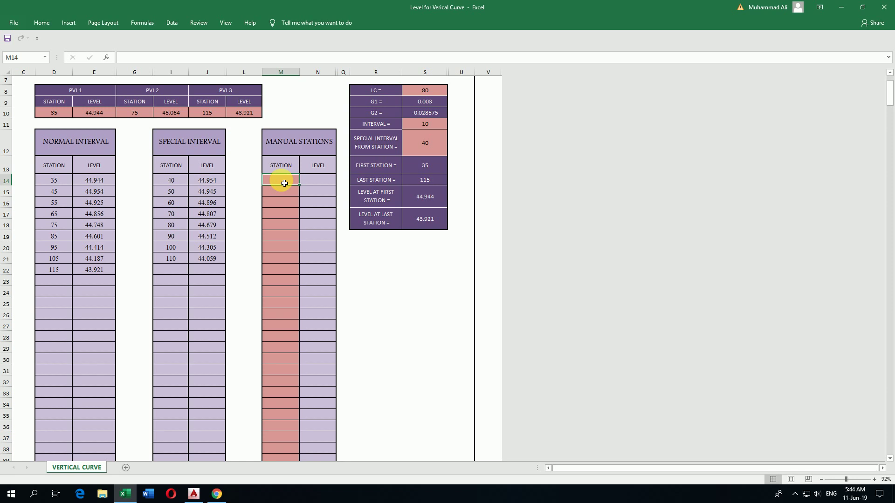
text(48)
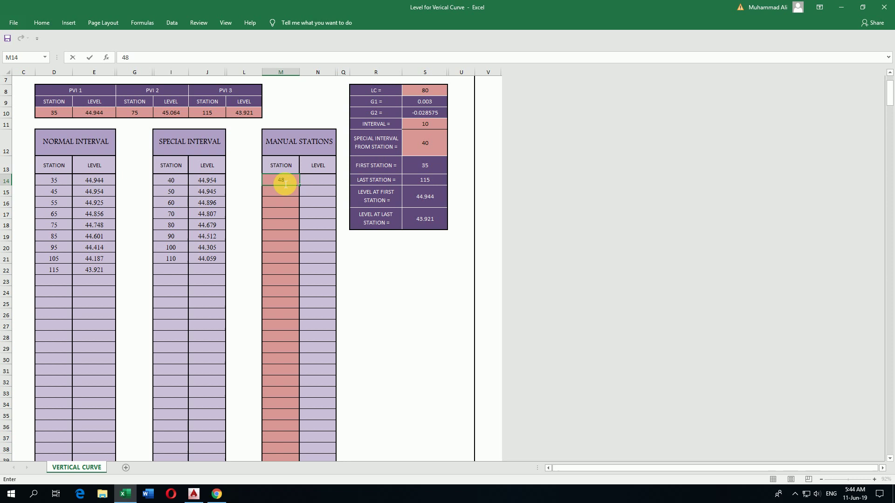
text(.6)
key(Return)
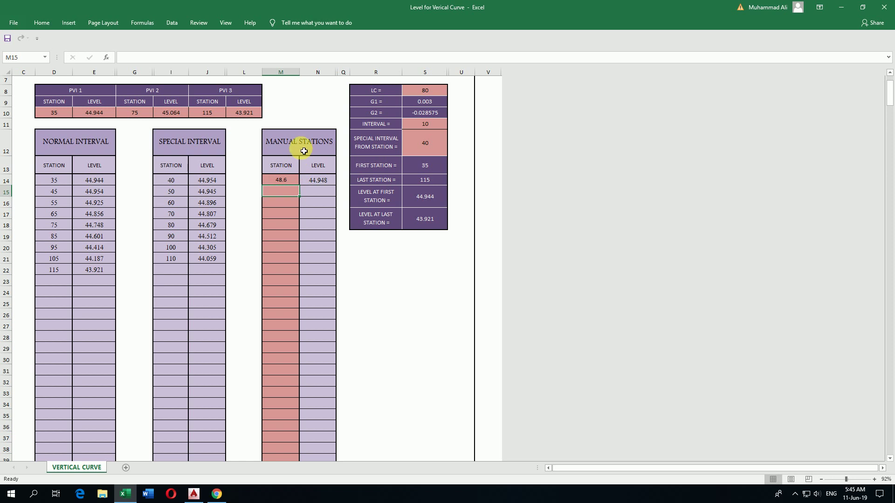
text(55.9)
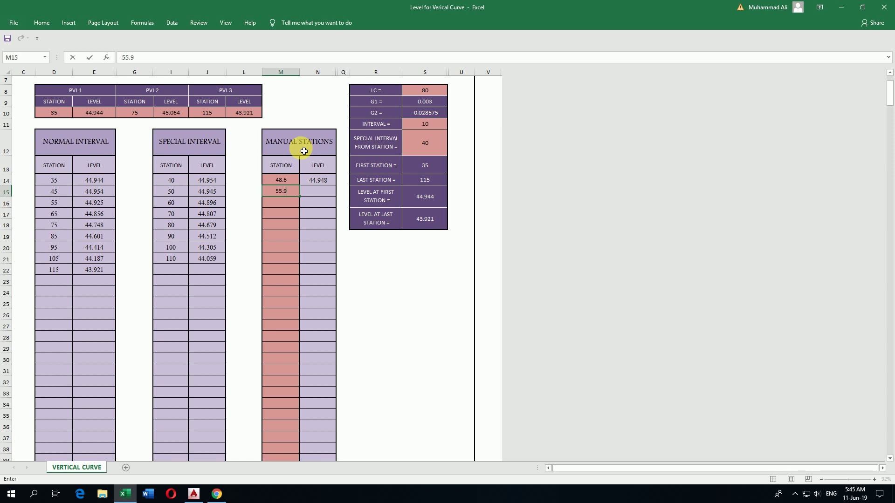
key(Return)
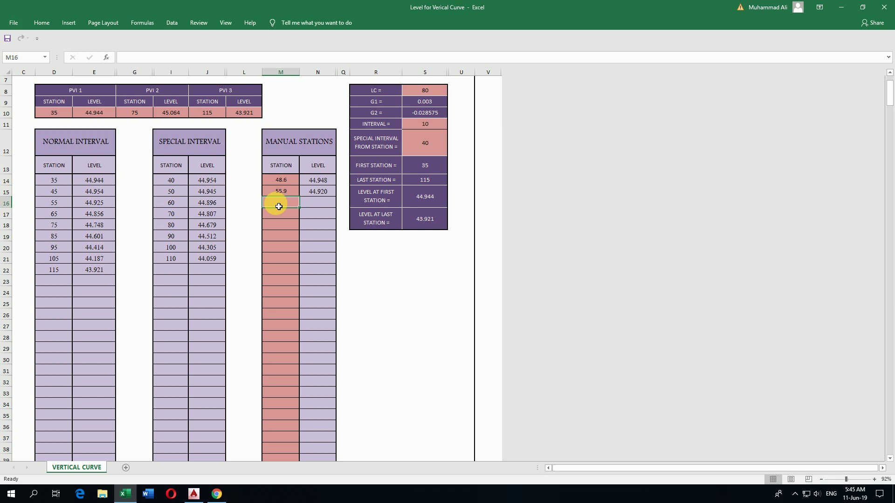
text(63)
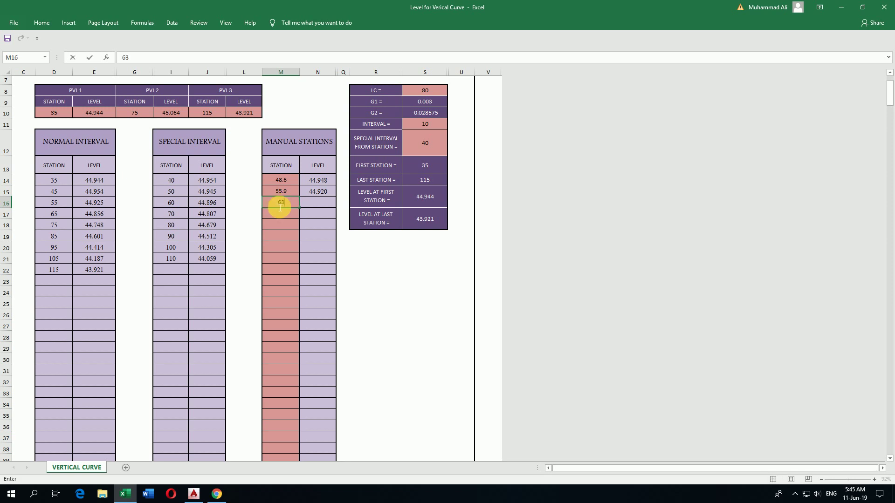
text(.2)
key(Return)
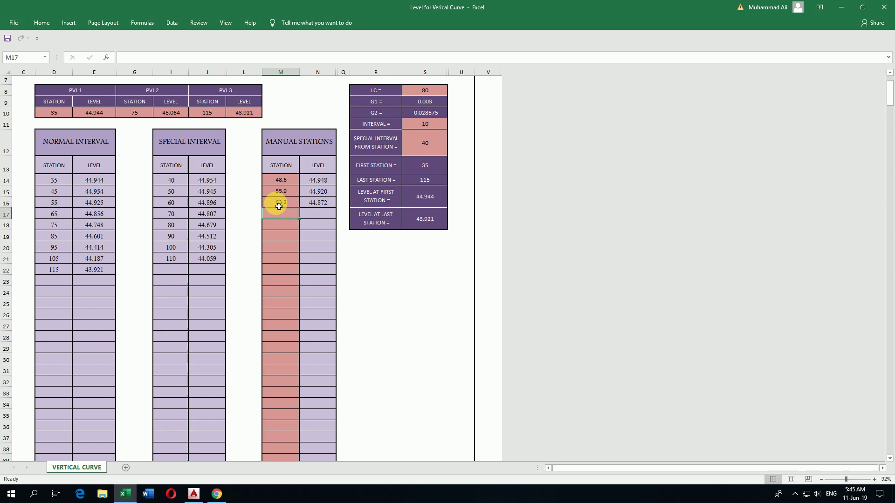